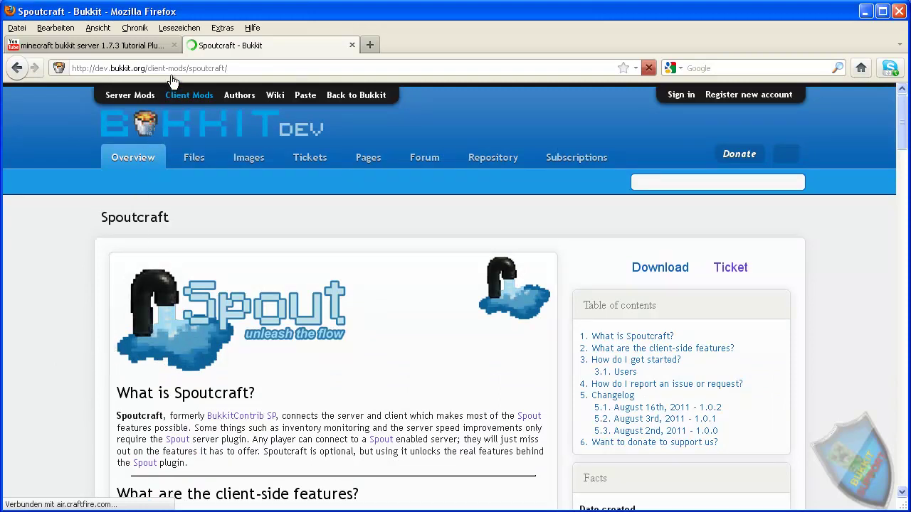
drag(151, 68, 183, 68)
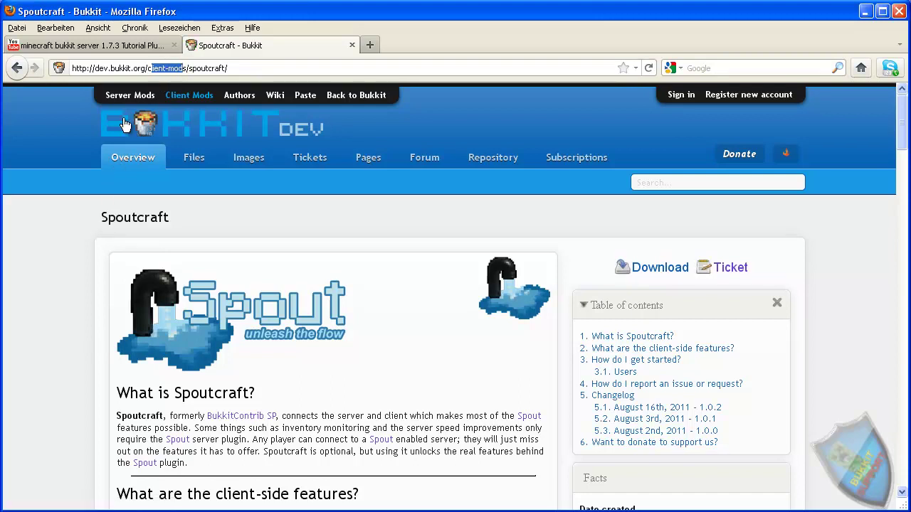
click(101, 253)
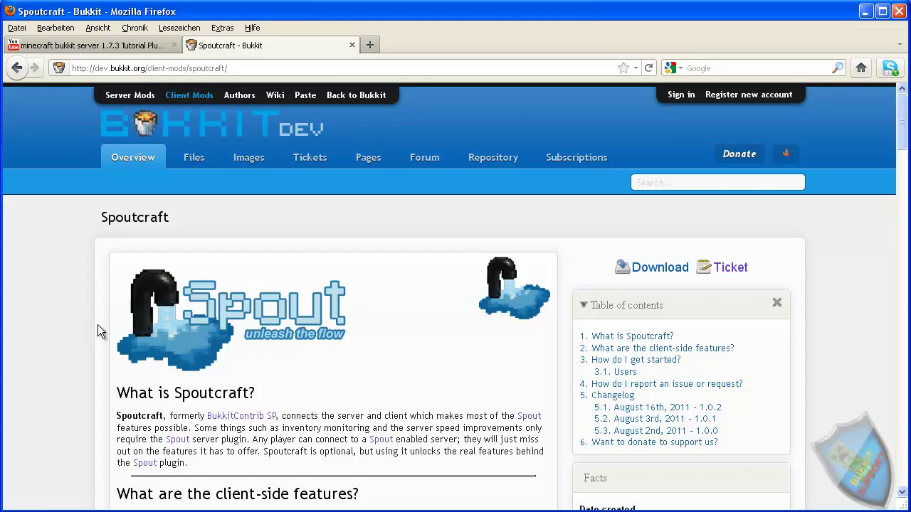
scroll(97, 325, down, 6)
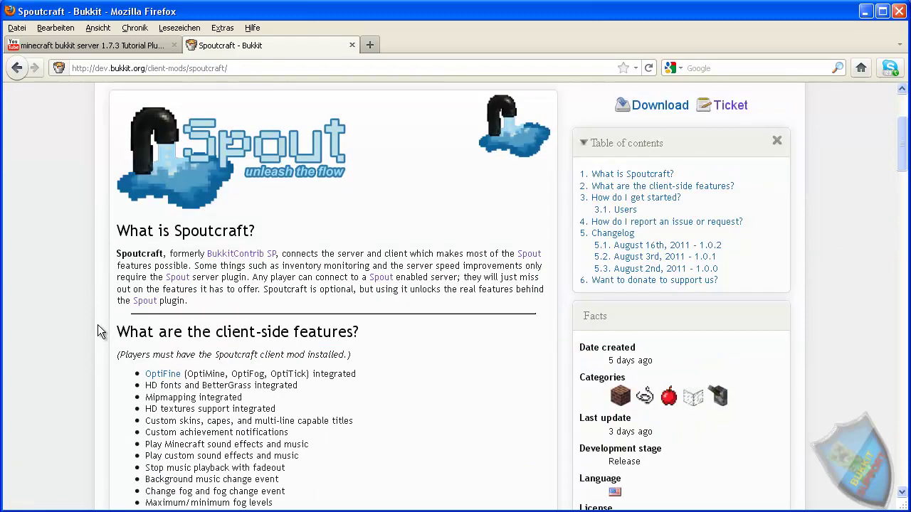
scroll(97, 324, down, 4)
scroll(98, 324, down, 2)
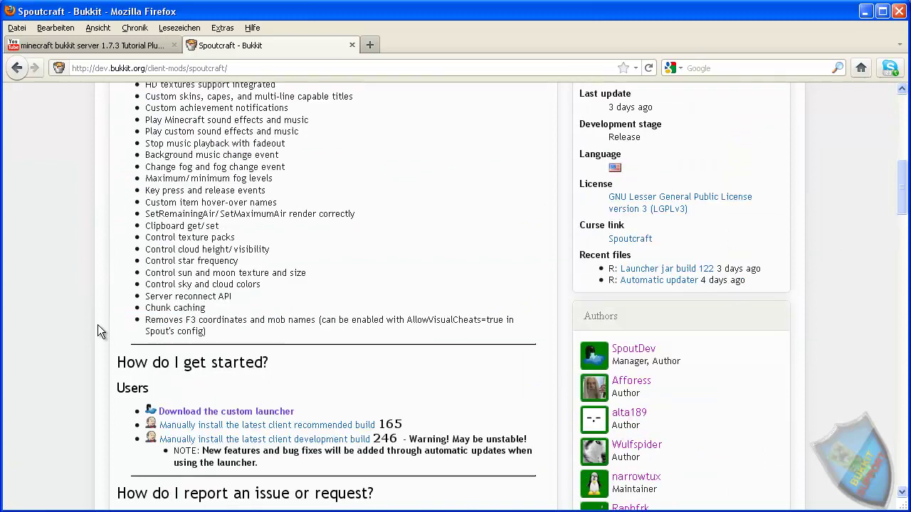
scroll(98, 324, down, 2)
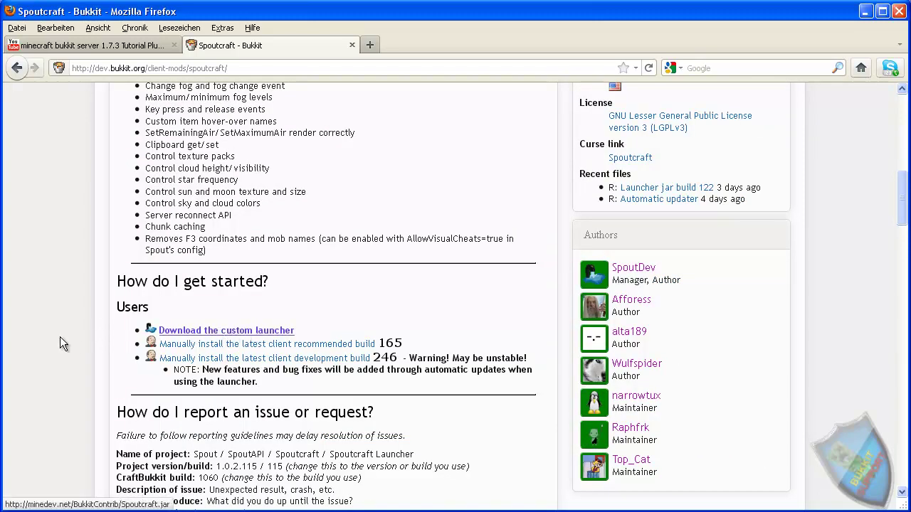
scroll(107, 376, up, 2)
scroll(627, 261, up, 15)
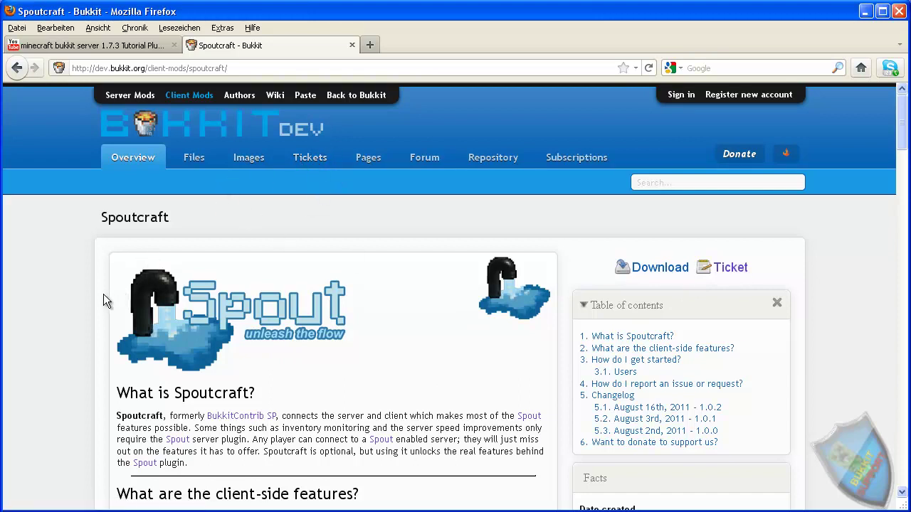
scroll(100, 306, down, 5)
scroll(93, 316, down, 2)
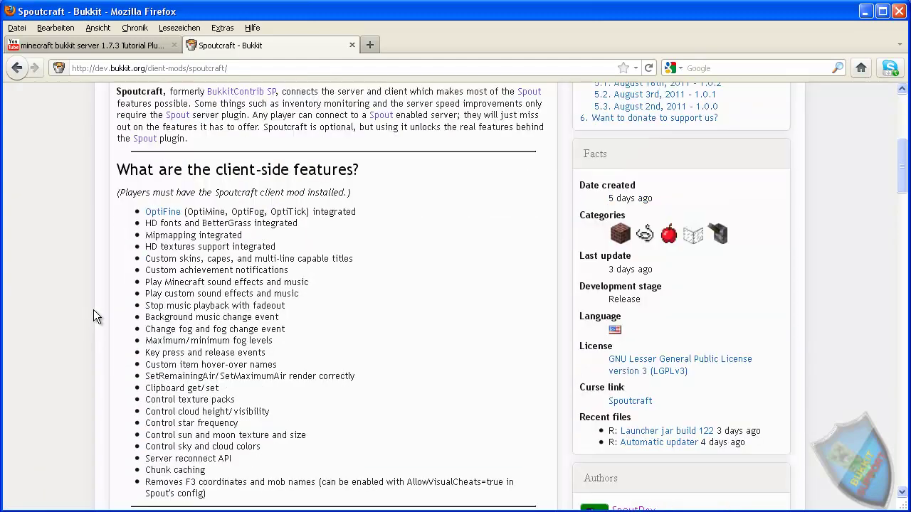
scroll(91, 312, down, 2)
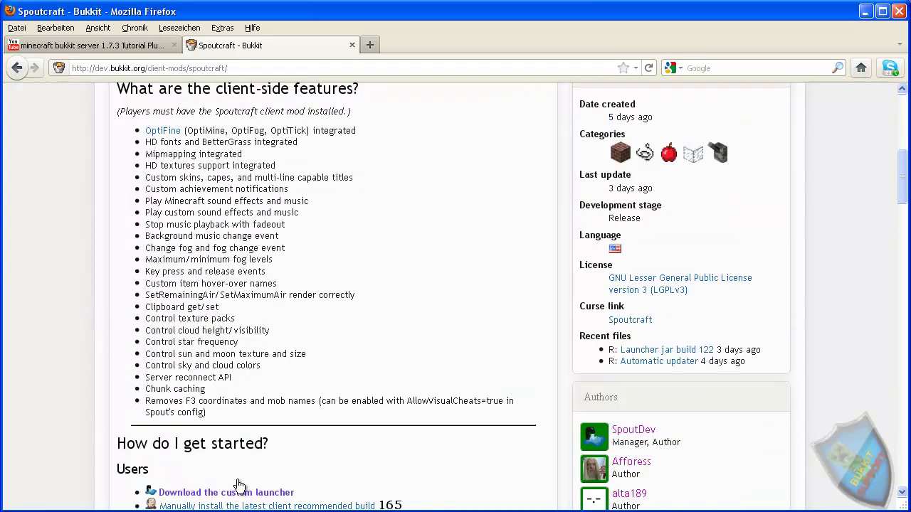
Step: Minimize Firefox and select the .minecraft folder in Explorer's Anwendungsdaten folder
click(864, 12)
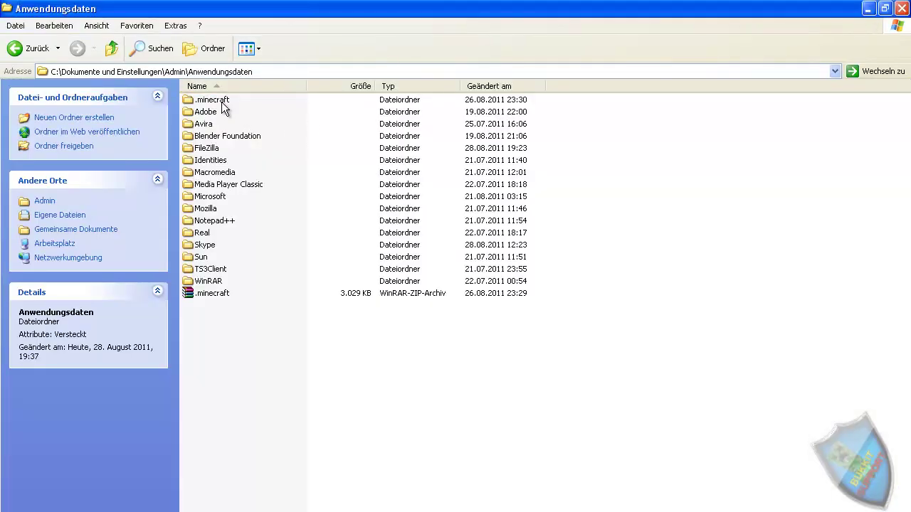
click(196, 74)
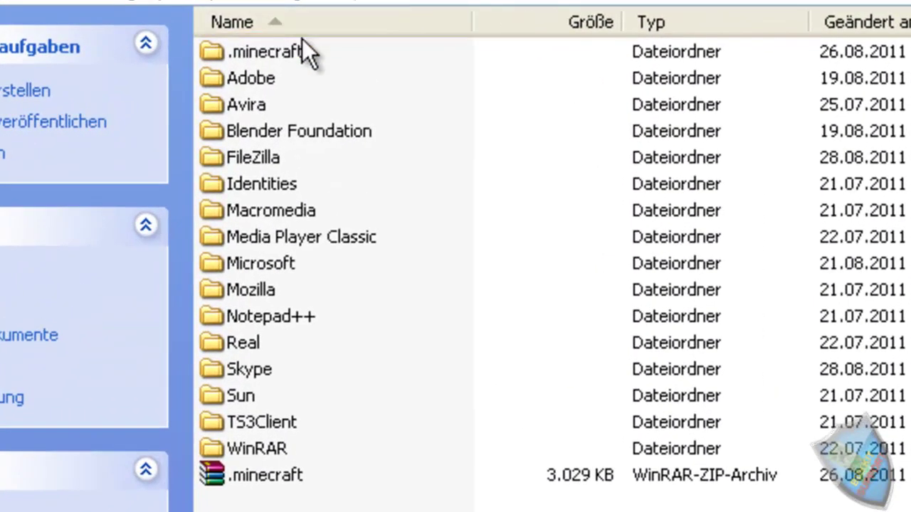
click(247, 55)
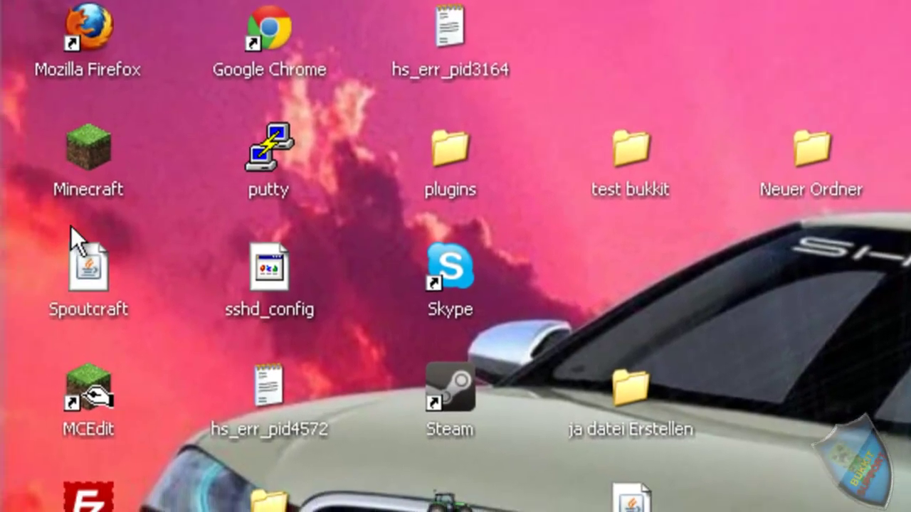
Step: Launch Spoutcraft from its desktop icon, next to the Minecraft icon
click(79, 165)
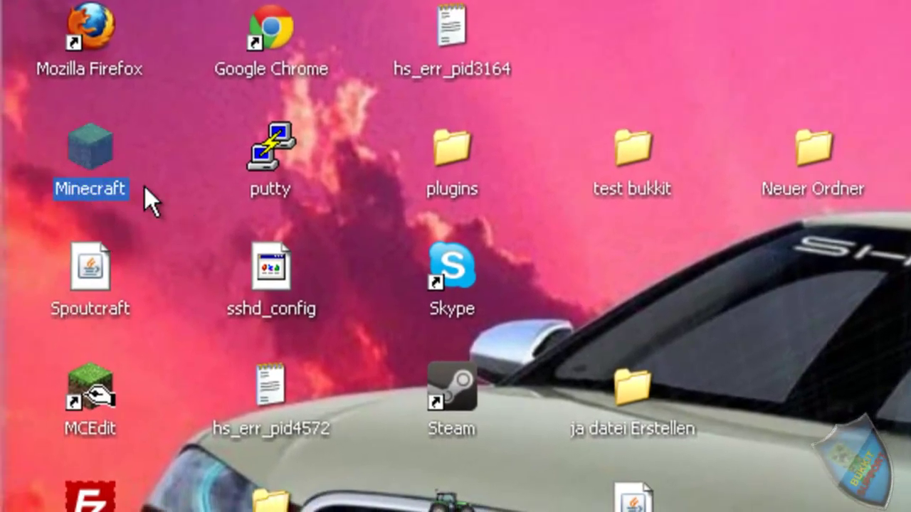
click(90, 309)
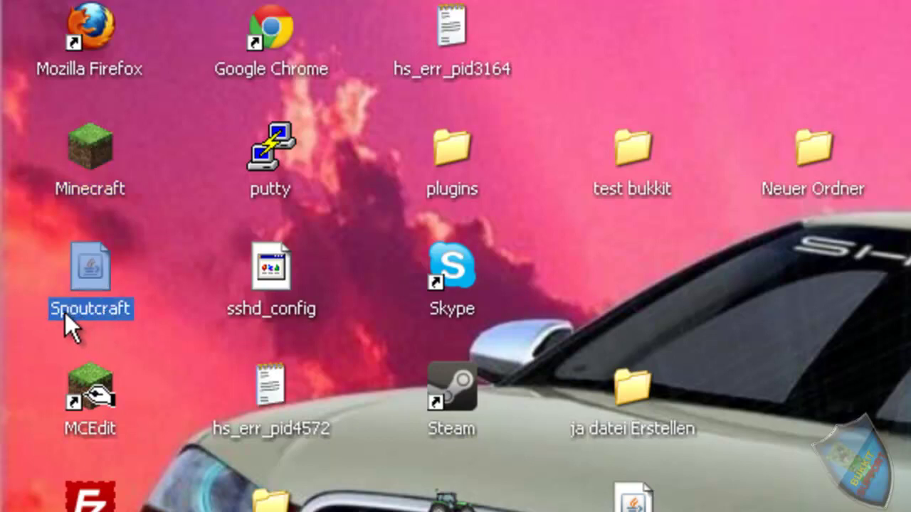
click(168, 258)
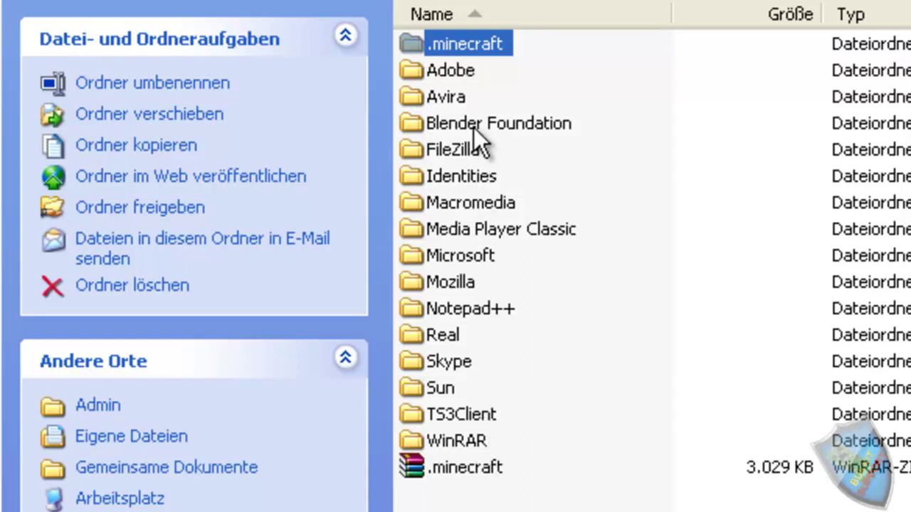
key(super+d)
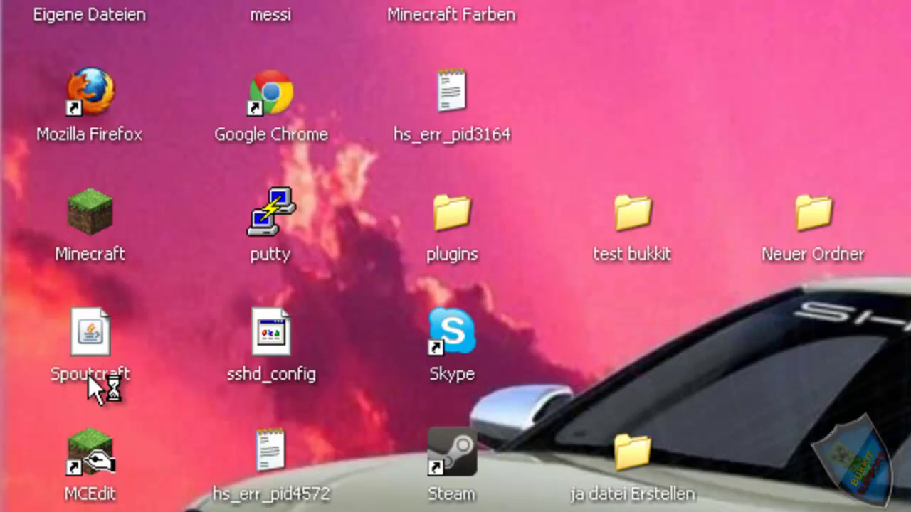
click(91, 378)
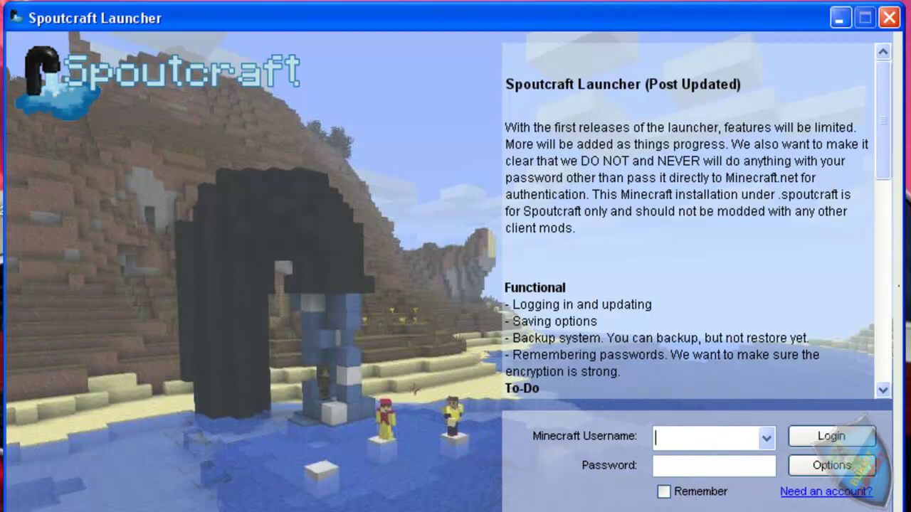
Step: Log in to the launcher with the Minecraft username and password, with Remember ticked
drag(273, 33, 278, 7)
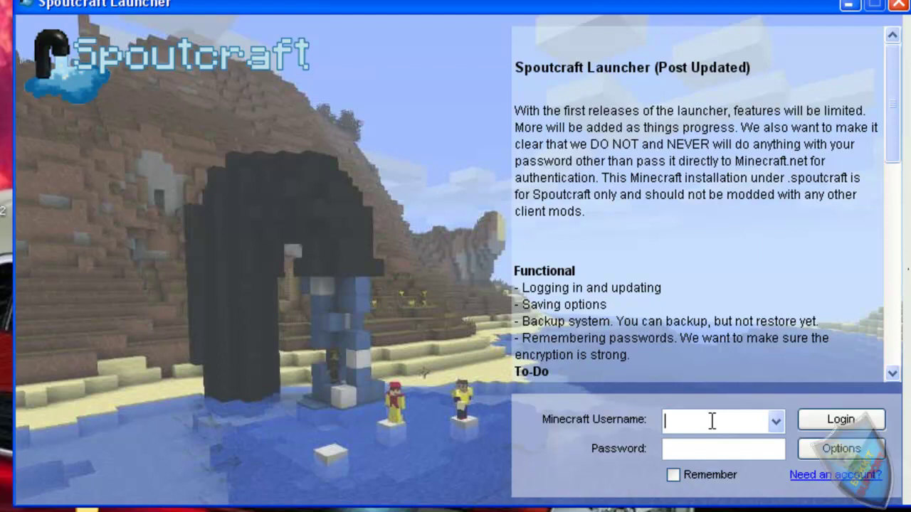
text(ice1976)
click(692, 449)
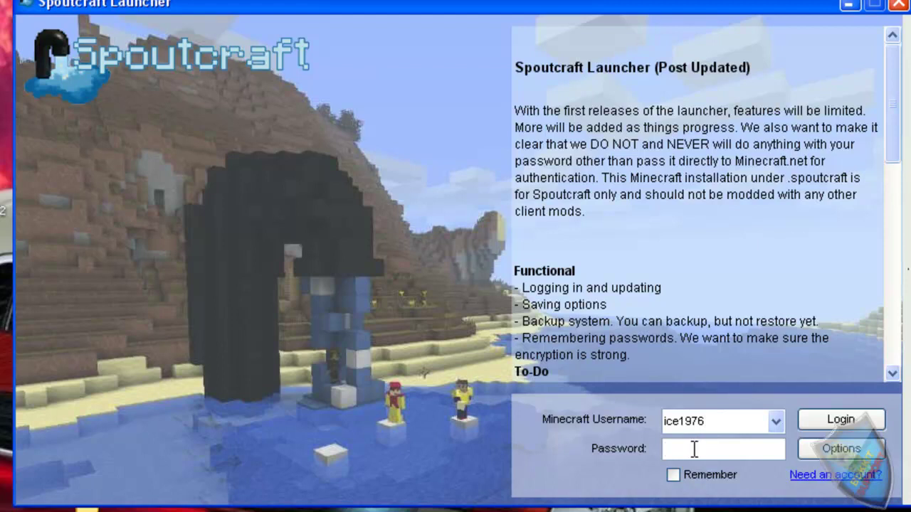
text(•••••••••)
click(676, 472)
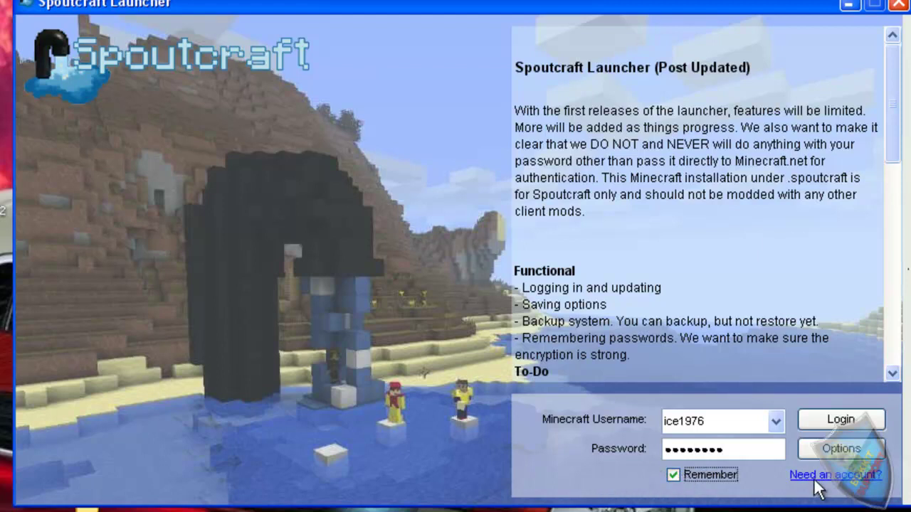
click(842, 421)
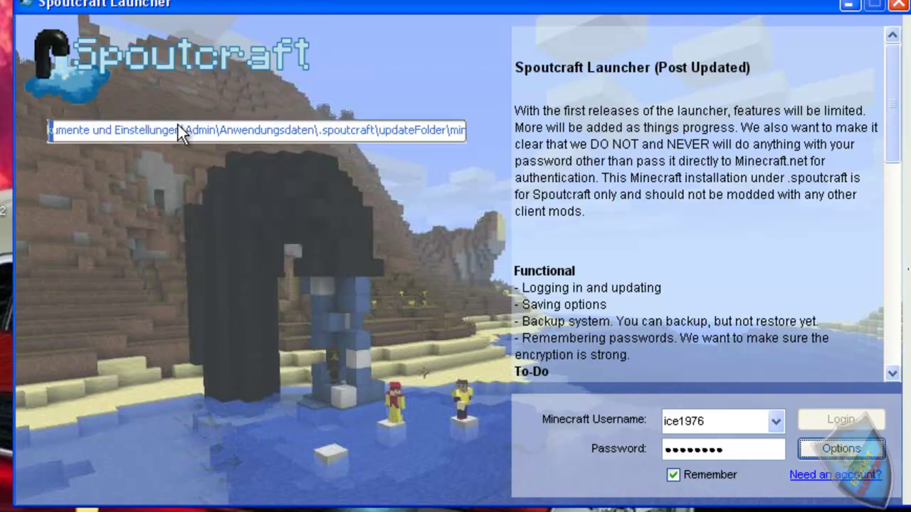
Step: Highlight the .spoutcraft download path shown in the launcher during the update
drag(79, 130, 47, 130)
key(shift+Right)
key(shift+Right)
key(shift+Right)
key(shift+Right)
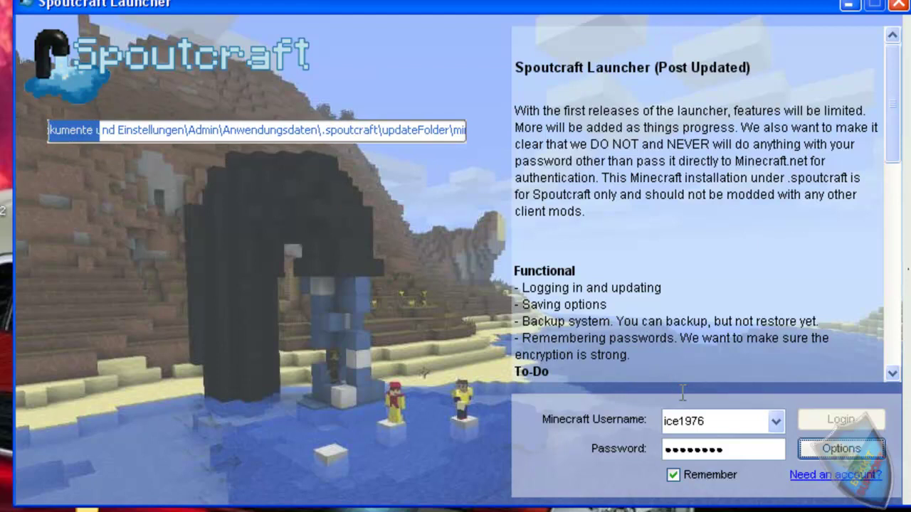
key(shift+Right)
key(shift+Right)
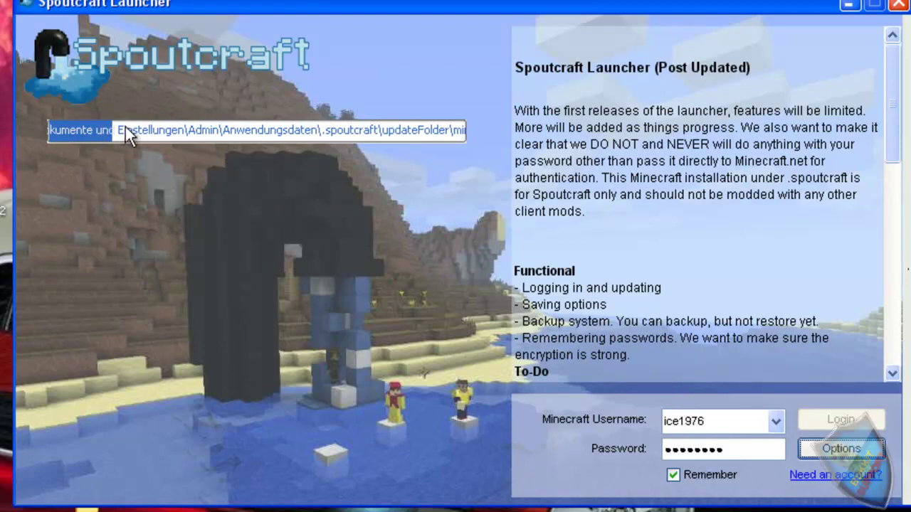
key(shift+Right)
key(shift+Right)
key(shift+Right)
key(shift+Right)
key(shift+Right)
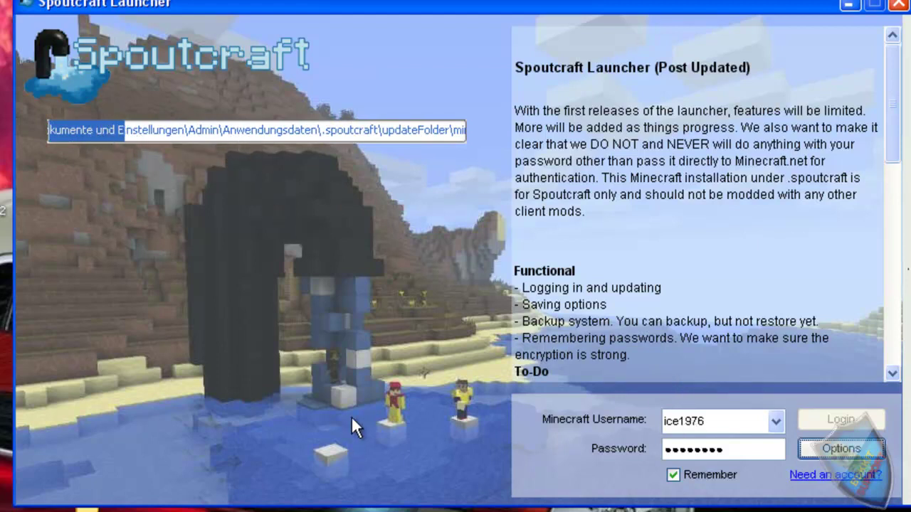
key(shift+Right)
key(shift+Right)
key(shift+Right)
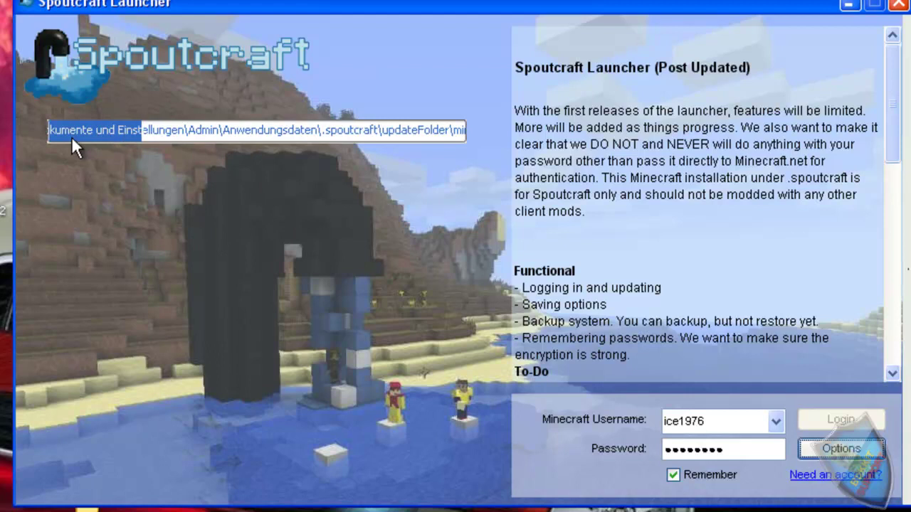
drag(80, 139, 107, 139)
drag(191, 137, 347, 136)
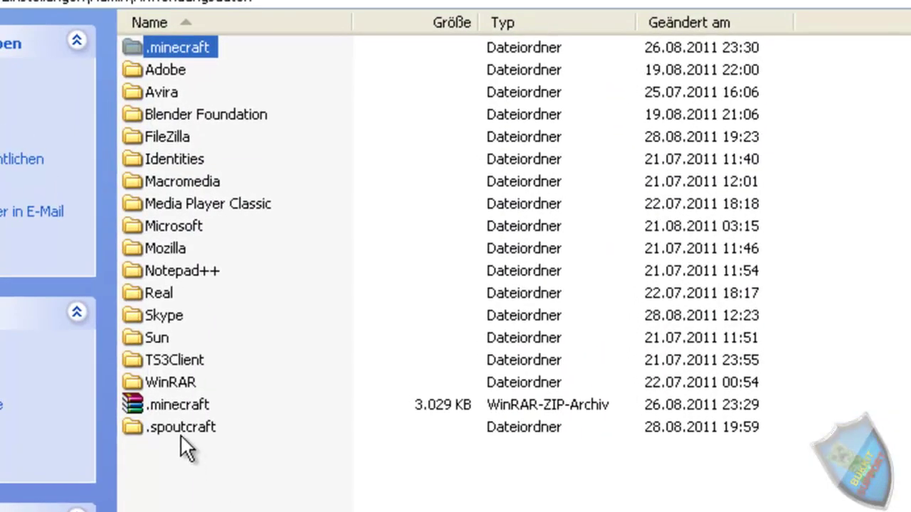
Step: Open the new .spoutcraft folder beside the .minecraft ZIP archive in Anwendungsdaten
click(180, 427)
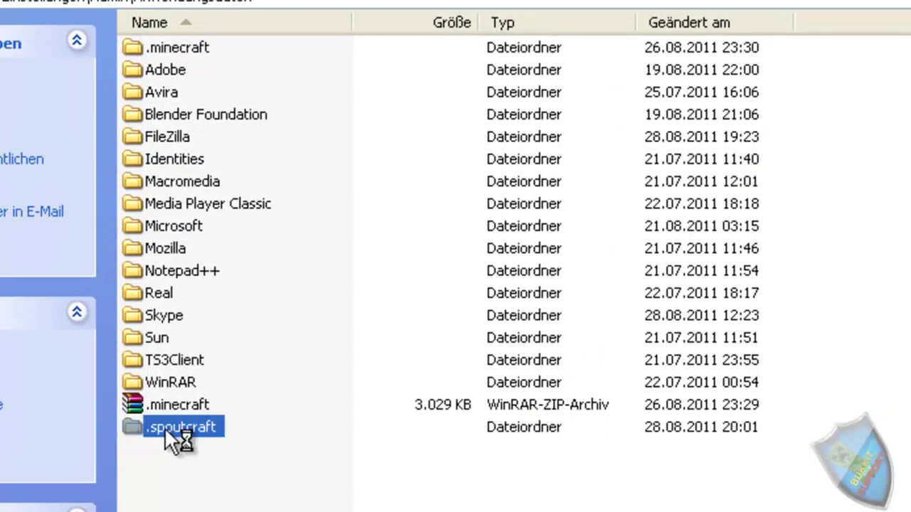
click(169, 405)
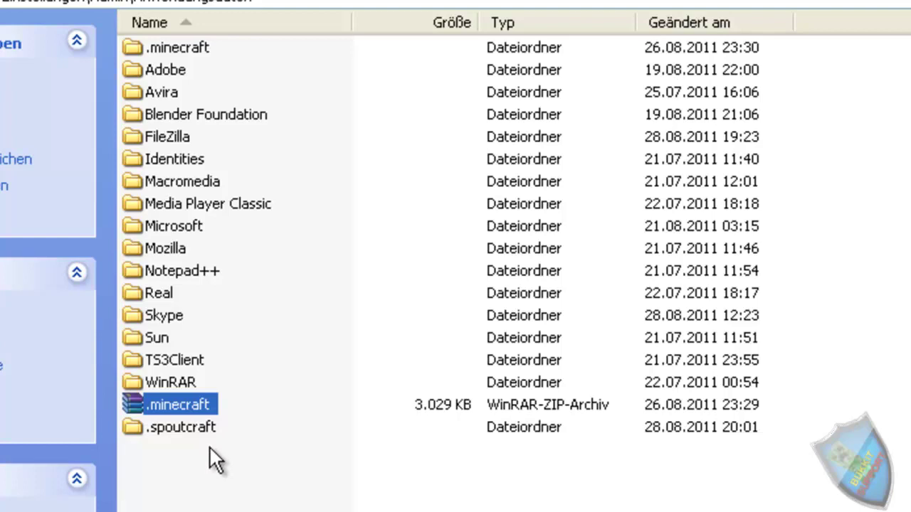
double_click(204, 403)
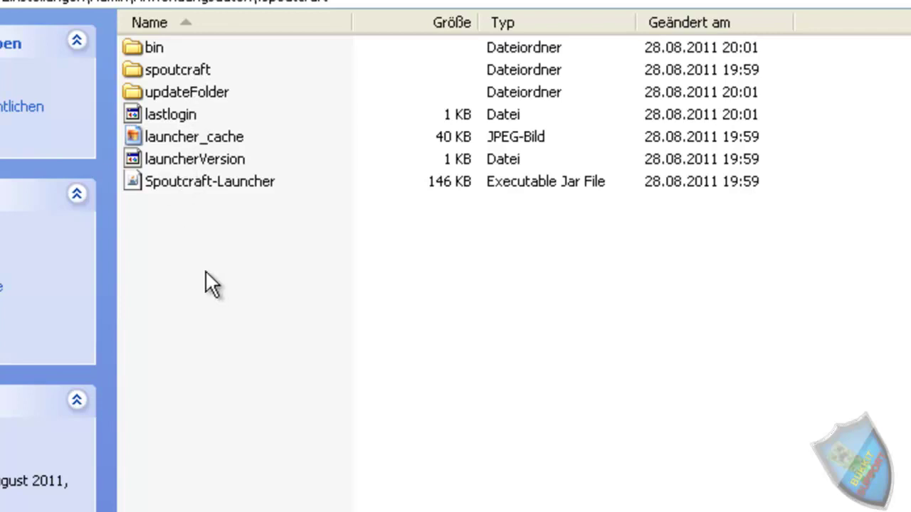
Step: Open the bin folder inside .spoutcraft and select its full path
double_click(151, 48)
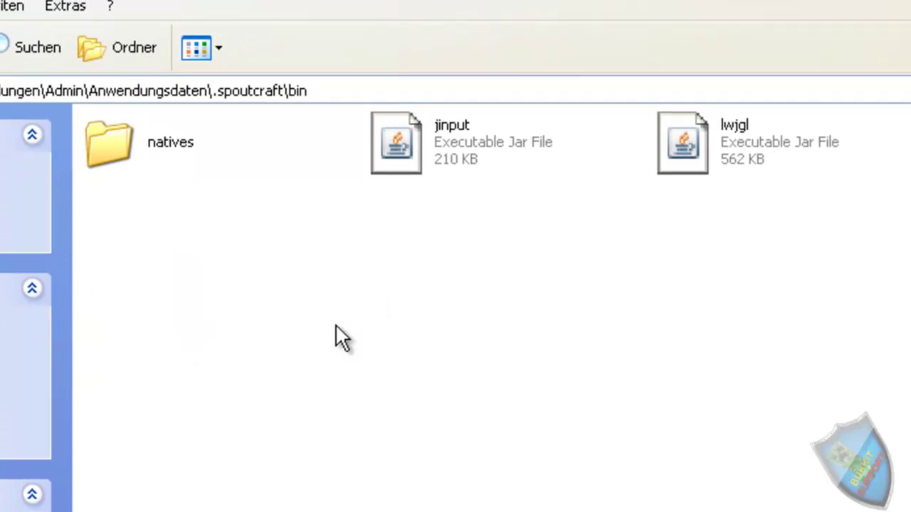
click(217, 96)
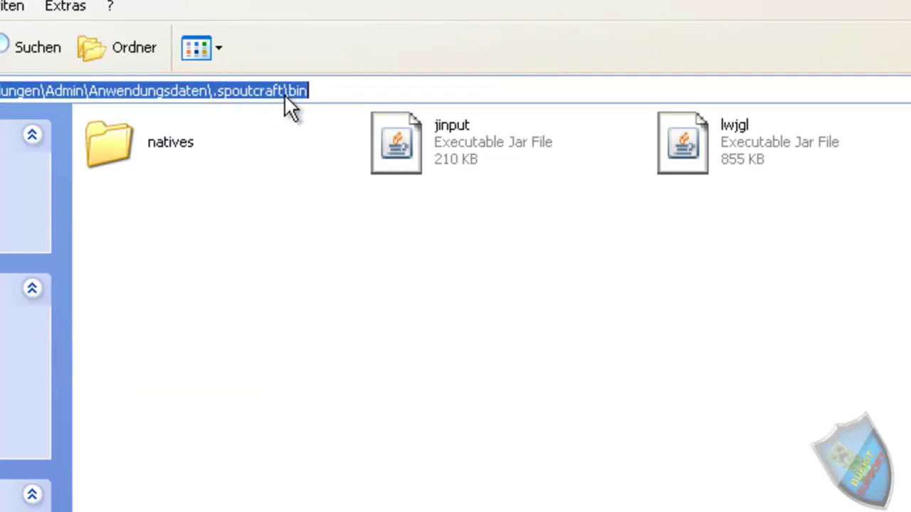
click(299, 293)
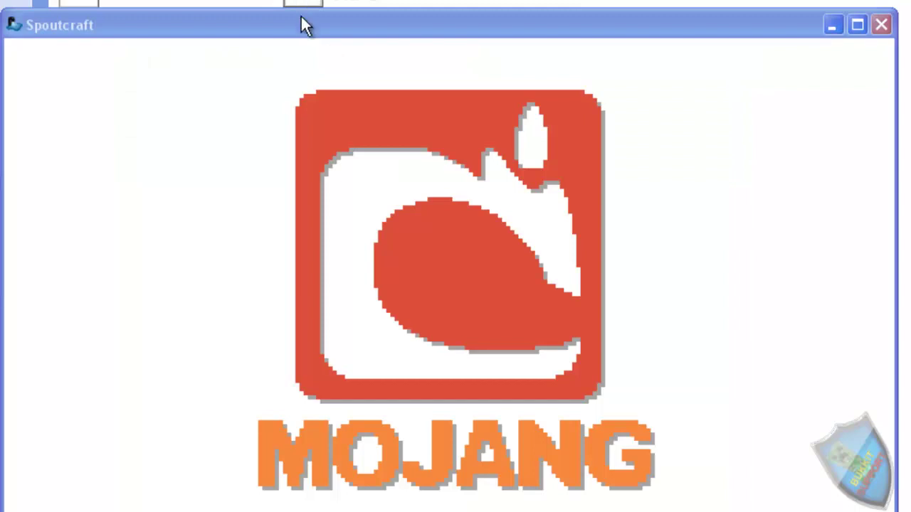
Step: Bring the loaded Spoutcraft window with the Minecraft main menu in front of Explorer
click(297, 23)
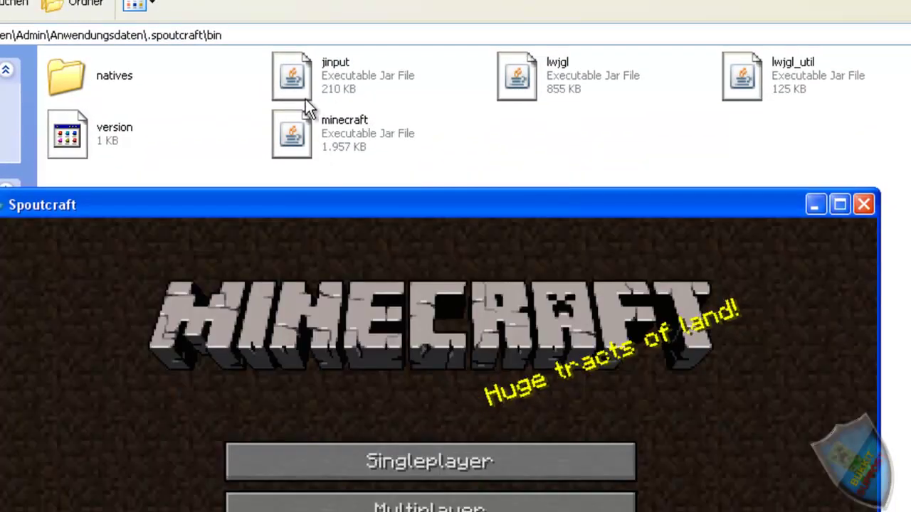
click(349, 137)
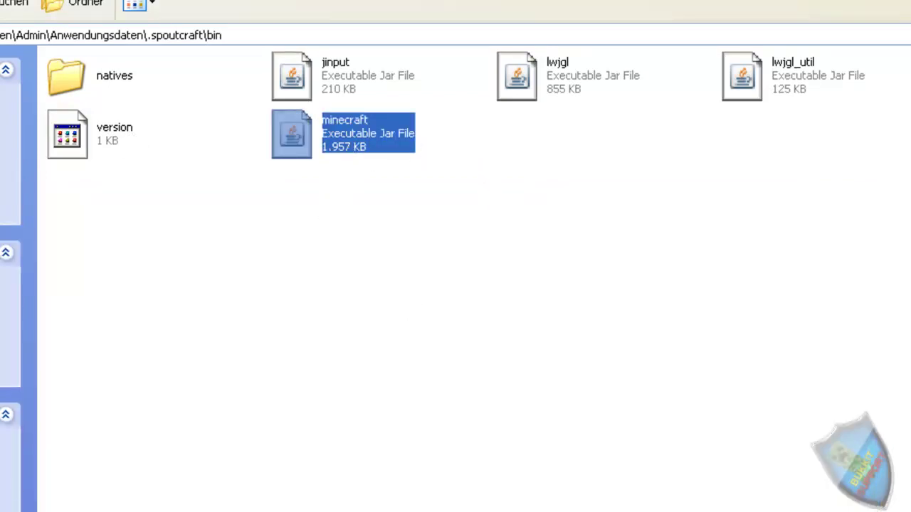
key(alt+Tab)
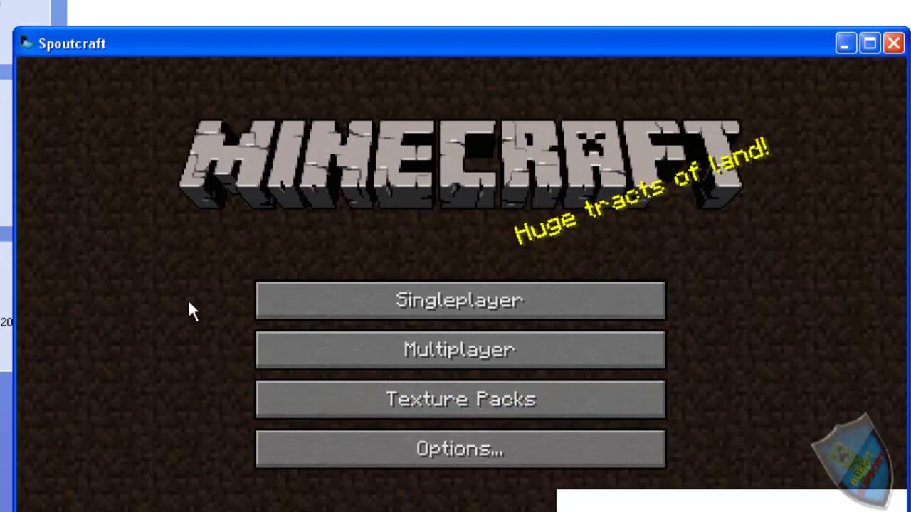
Step: Look through the Singleplayer world list and the Texture Packs chooser, then return to the main menu
click(323, 305)
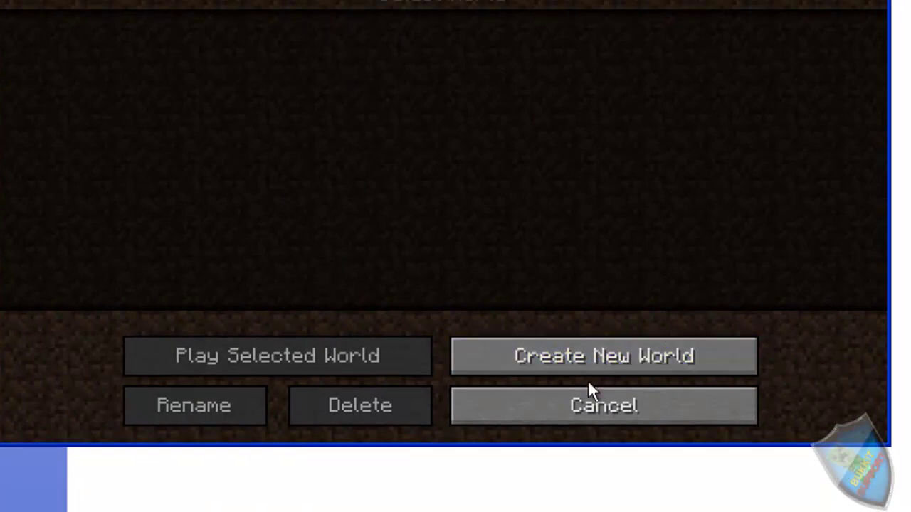
click(609, 404)
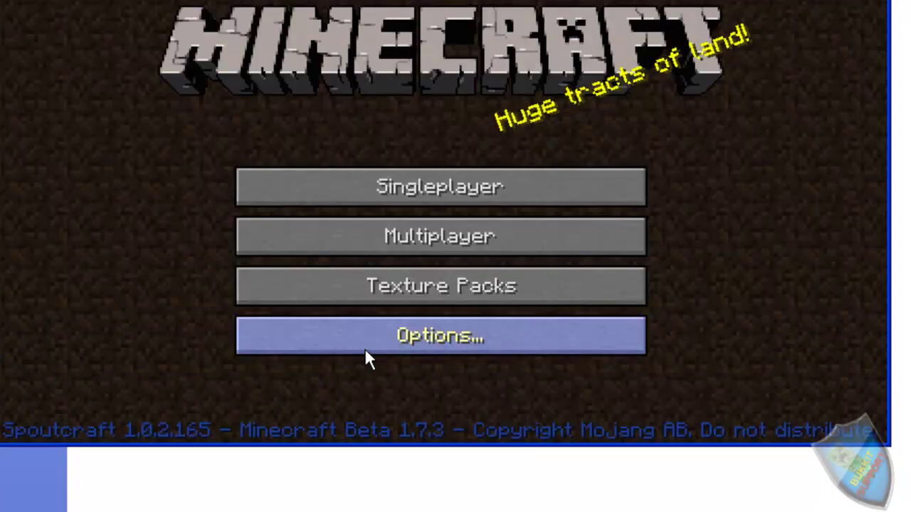
click(434, 291)
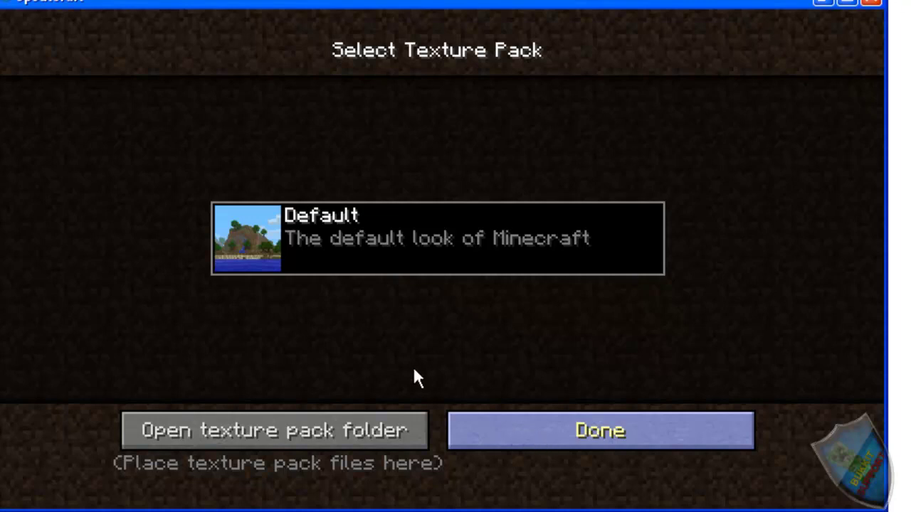
click(567, 431)
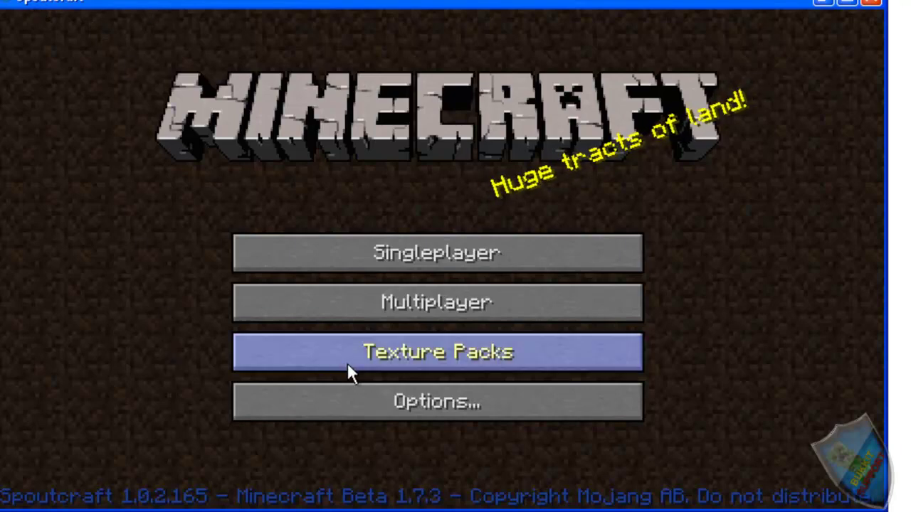
Step: Rebind the Chat control from T to RETURN under Options > Controls
click(371, 402)
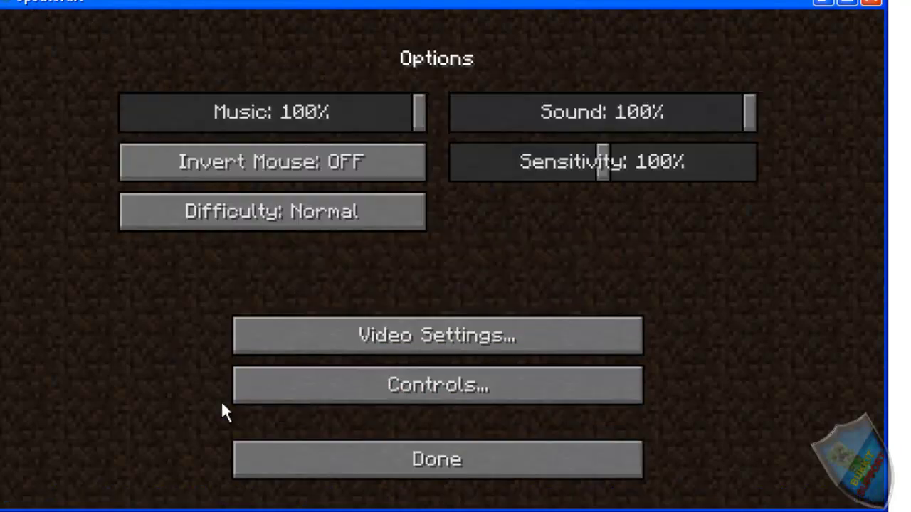
click(326, 389)
click(229, 314)
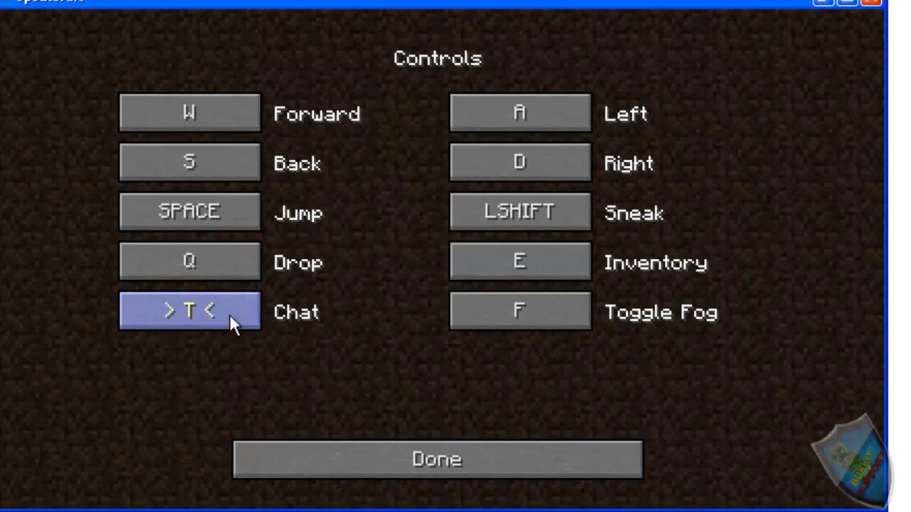
key(Return)
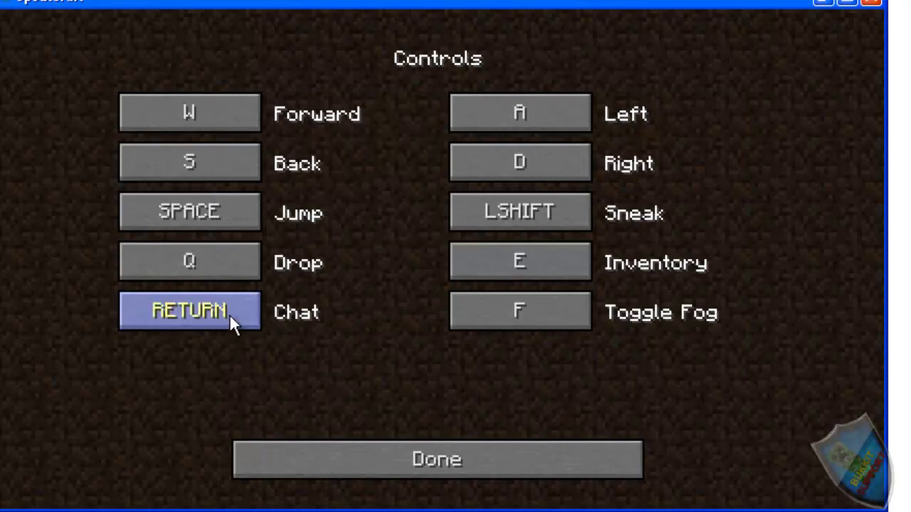
click(315, 457)
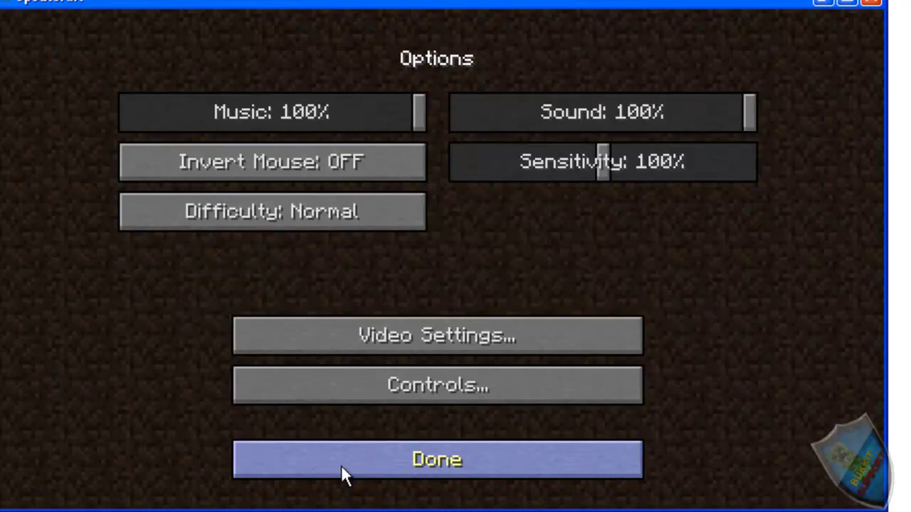
click(341, 465)
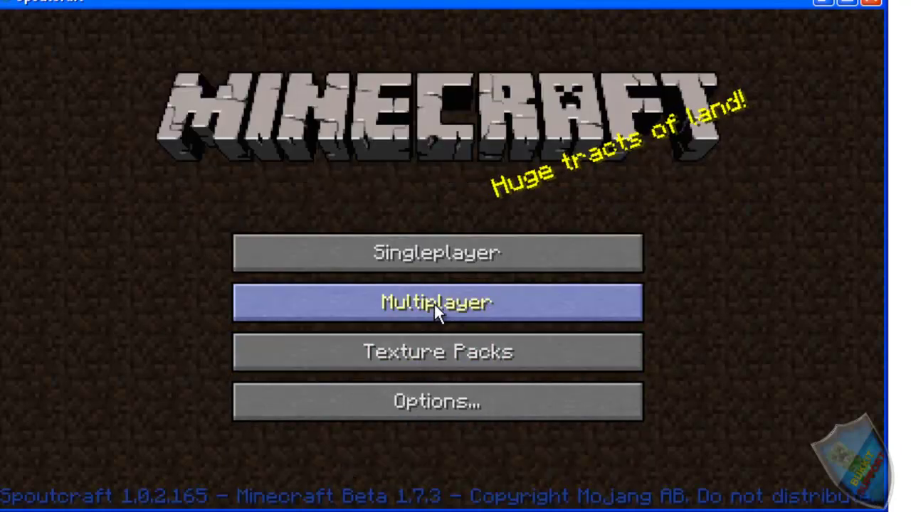
Step: Open Multiplayer's empty Favorite Servers list and focus the Quick Join field
click(332, 304)
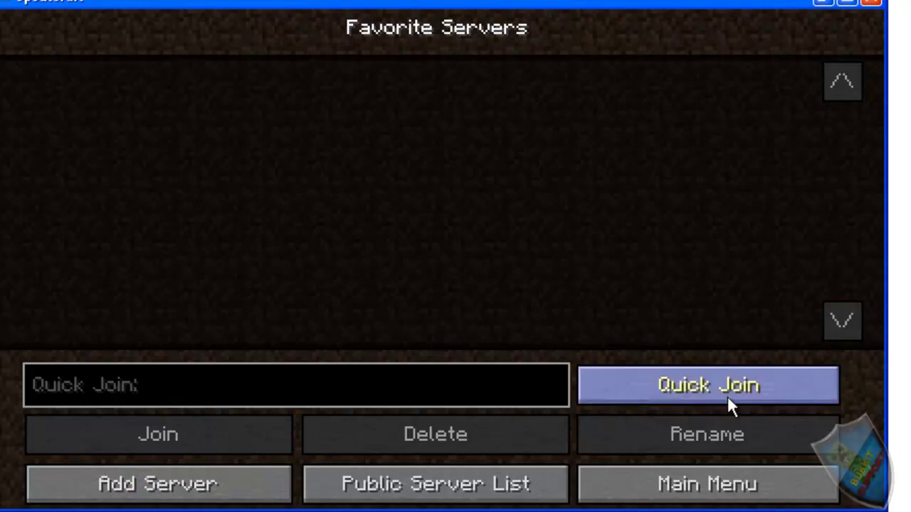
click(522, 382)
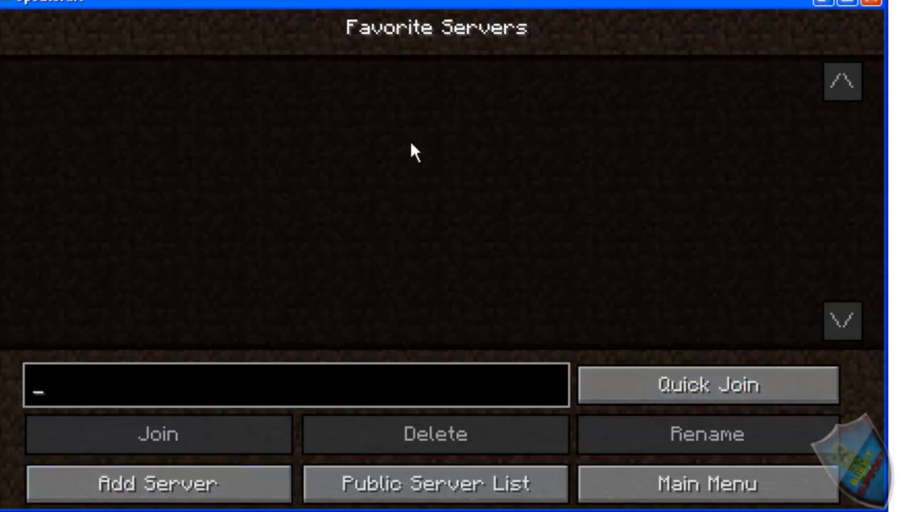
Step: Add a favorite server named 'Nitrado Server' with address iceminecraft.minecraft.to
click(165, 498)
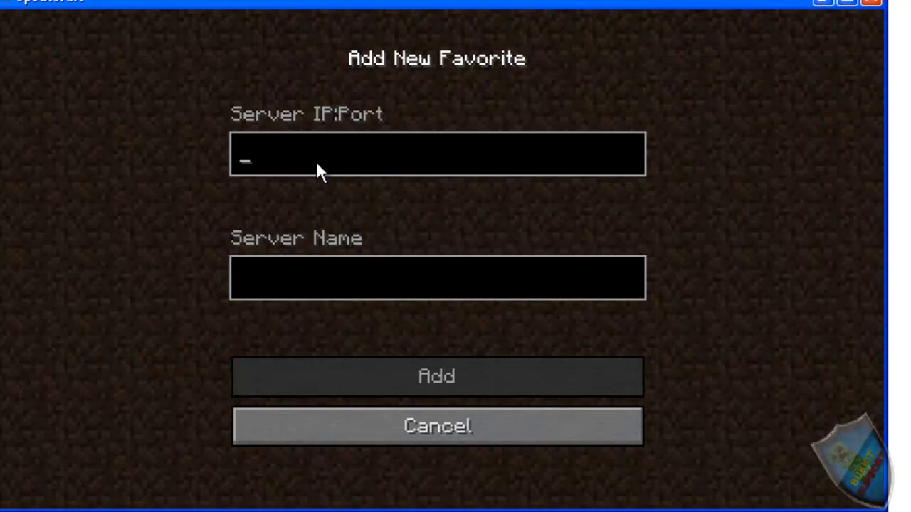
text(iceminecraft)
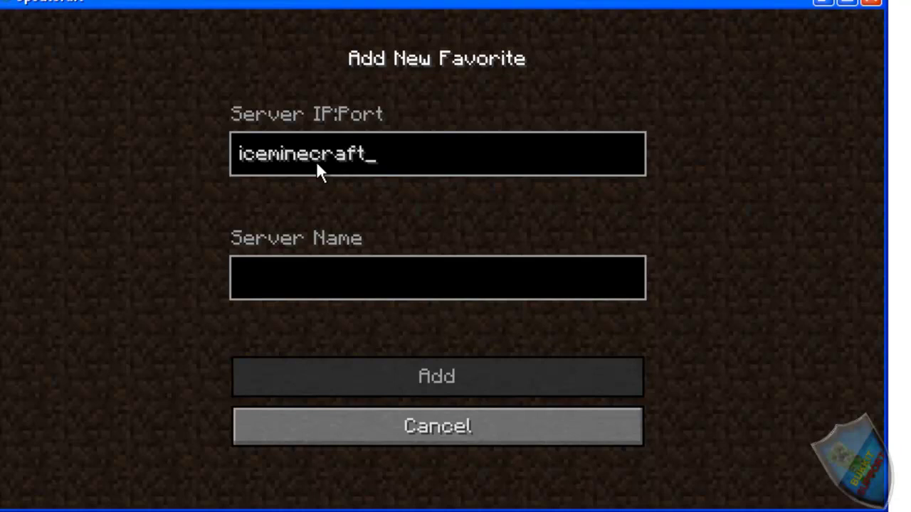
text(.minecraft.)
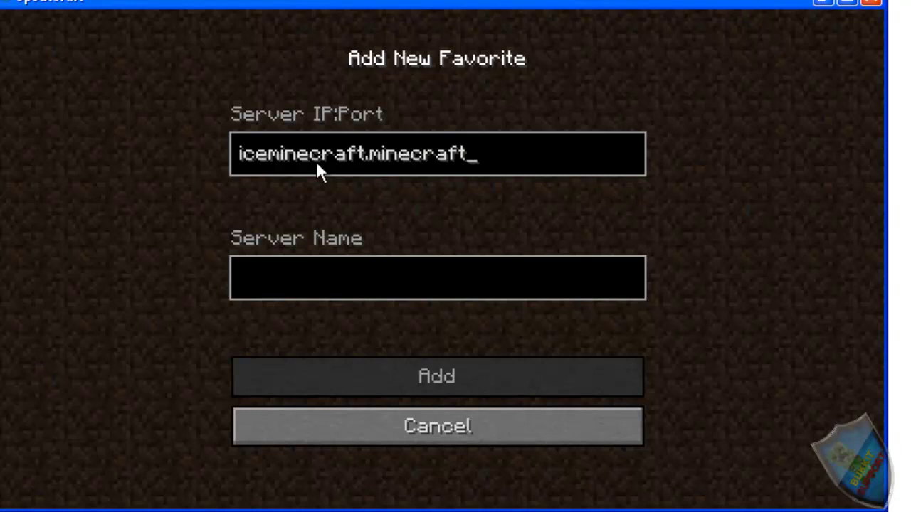
text(to)
key(Tab)
text(Nit)
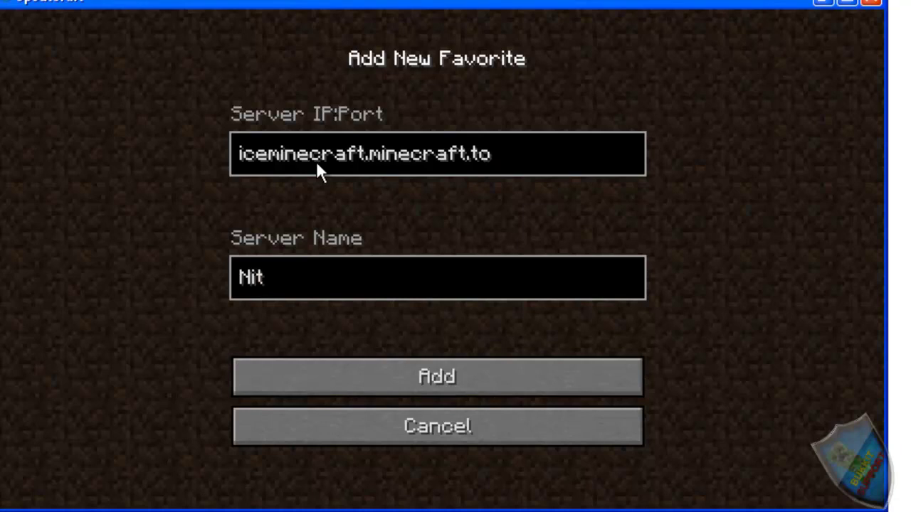
text(rado Se)
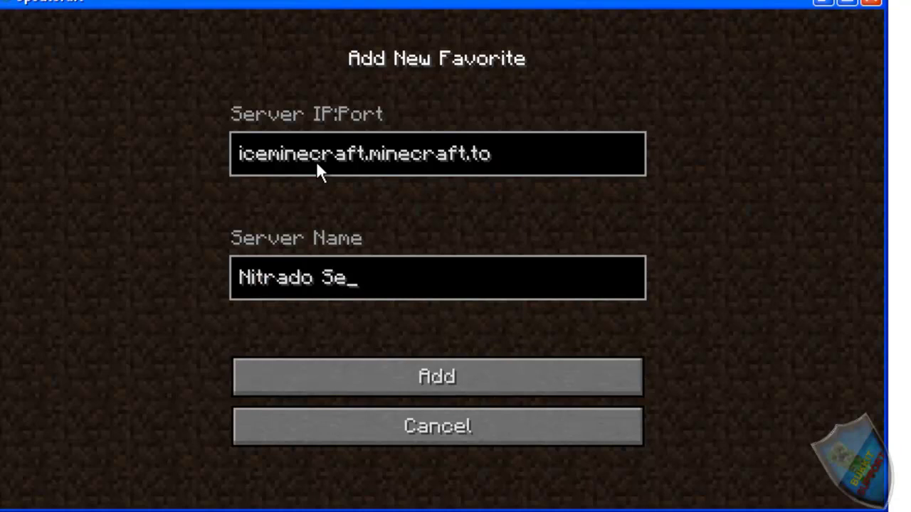
text(rver)
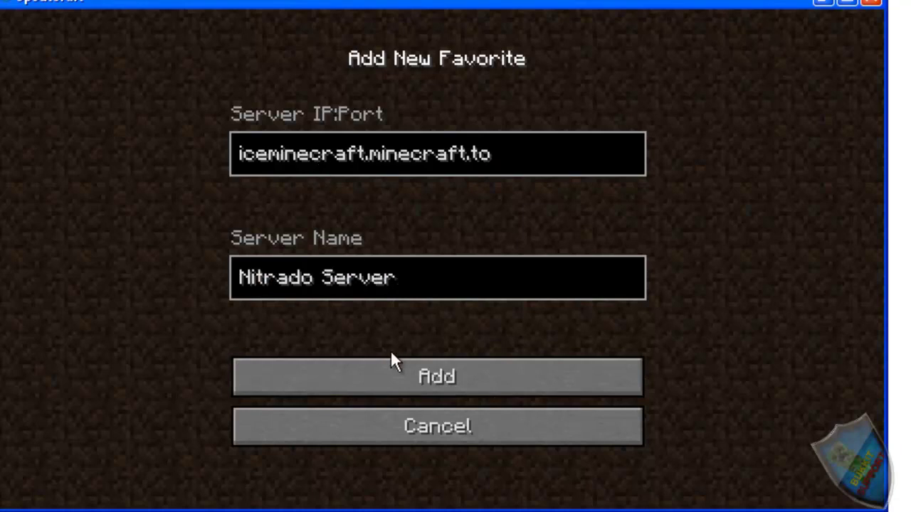
click(396, 372)
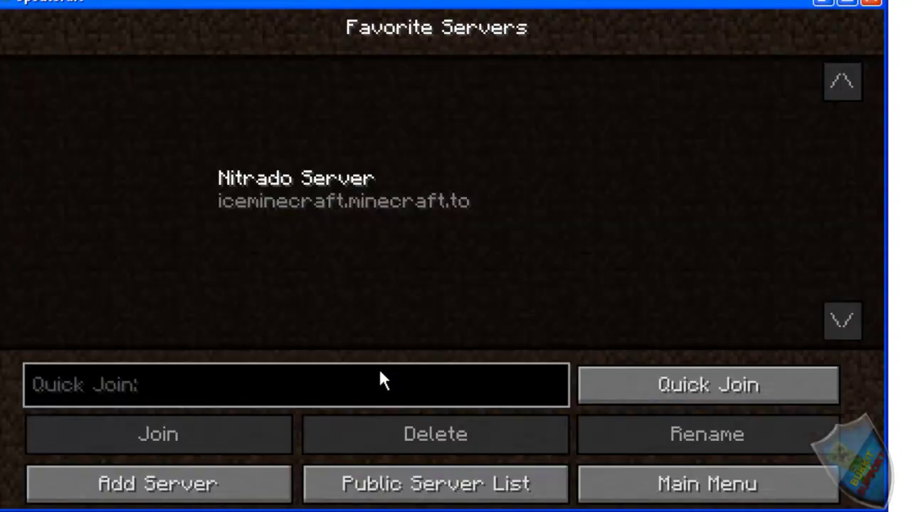
Step: Select the Nitrado Server entry, view the public server list, then close Spoutcraft
click(378, 197)
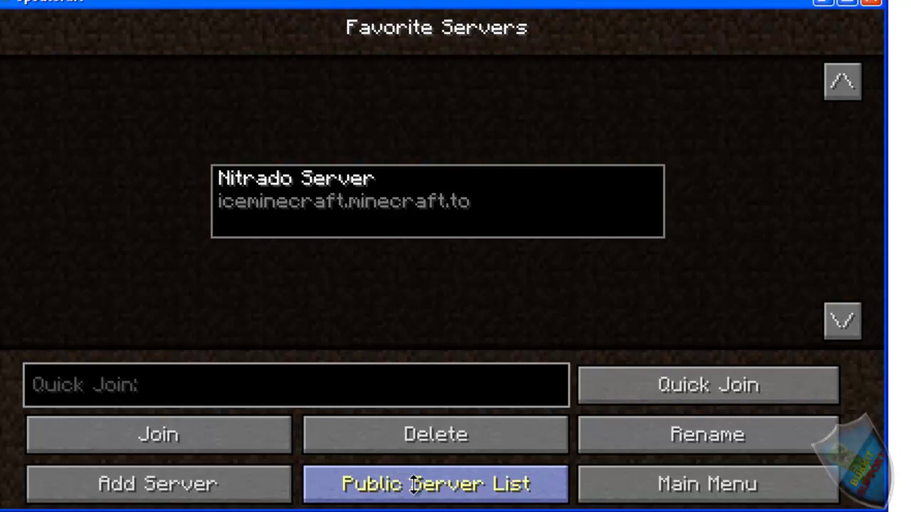
click(405, 485)
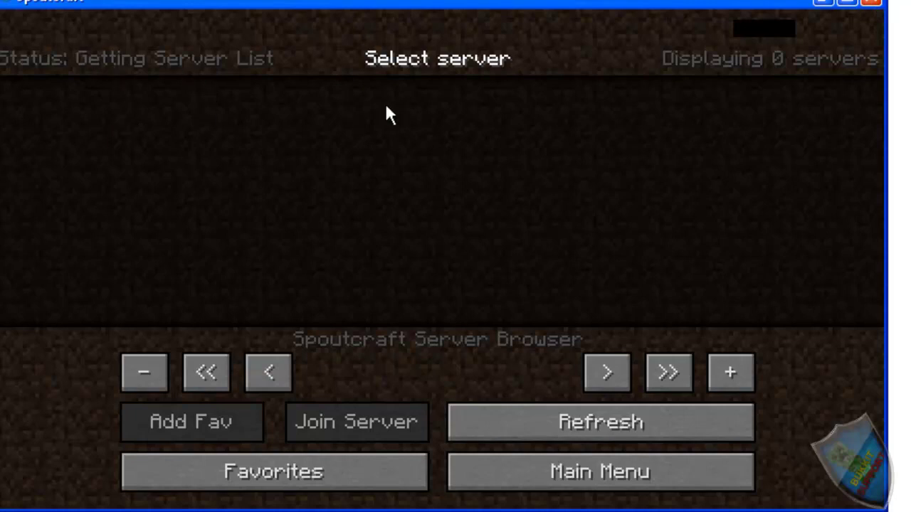
click(871, 3)
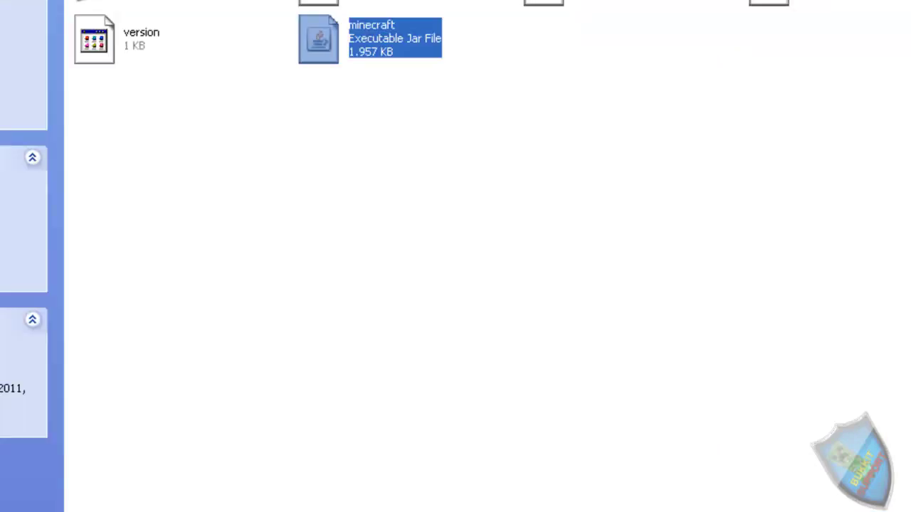
Step: Clear the Explorer bin folder window away to get back to the Spoutcraft Launcher
key(super+d)
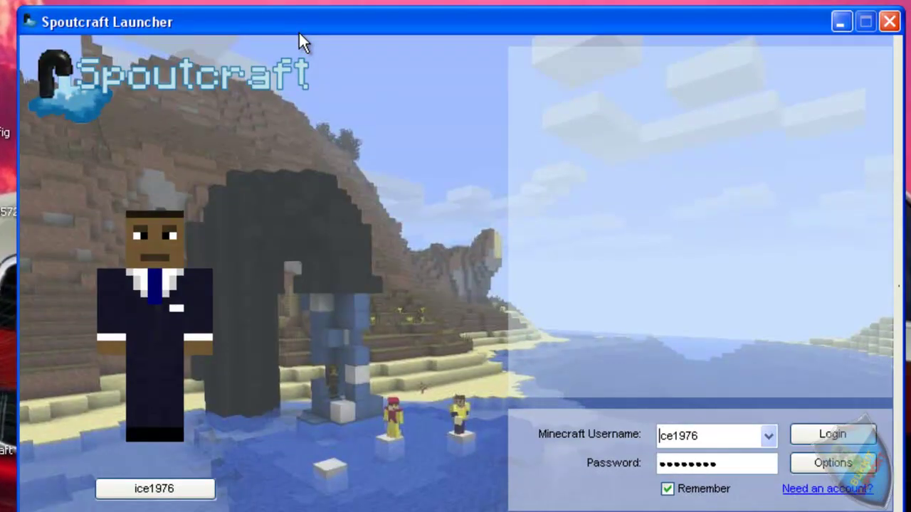
Step: Reposition the launcher window and log in with the saved Minecraft account
drag(299, 30, 320, 0)
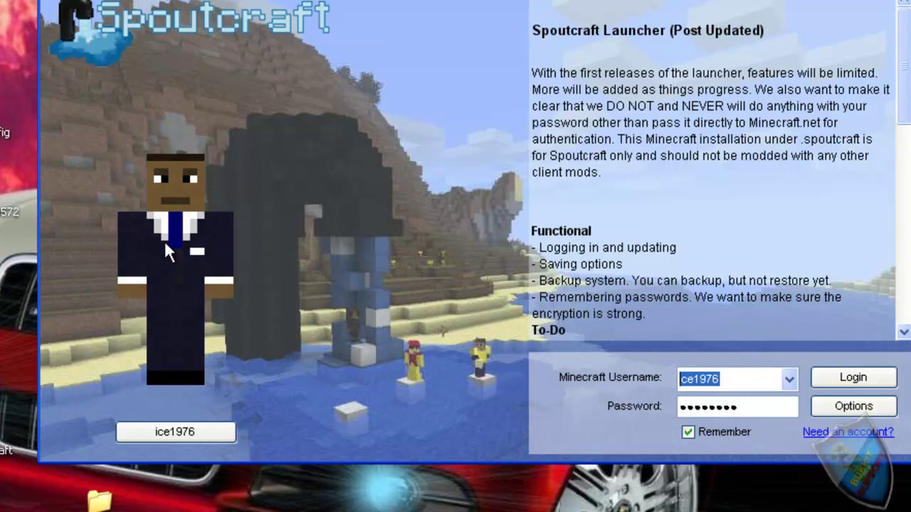
click(176, 432)
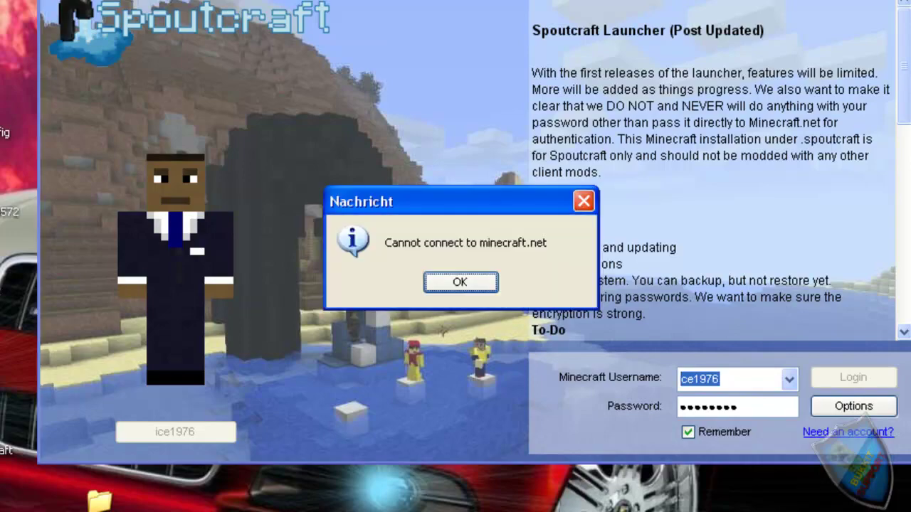
Step: Dismiss the minecraft.net connection warning and browse public servers from Multiplayer
key(Return)
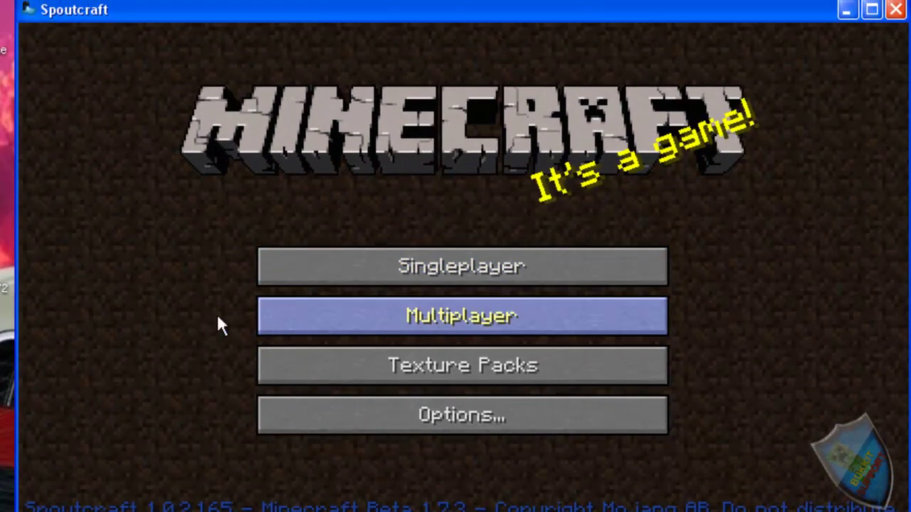
click(253, 318)
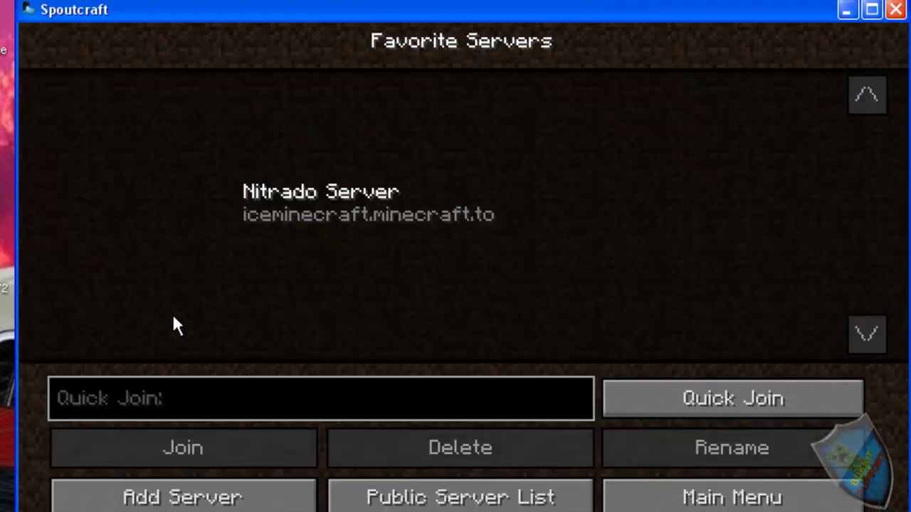
click(507, 499)
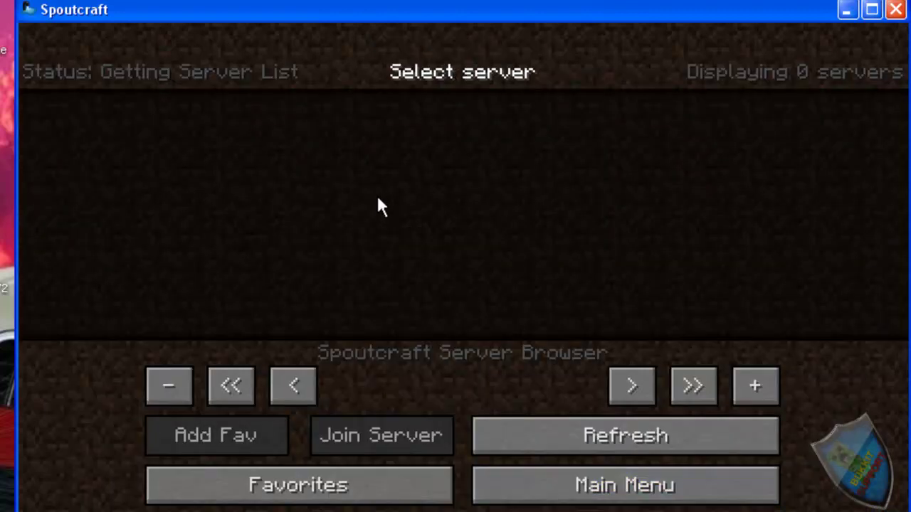